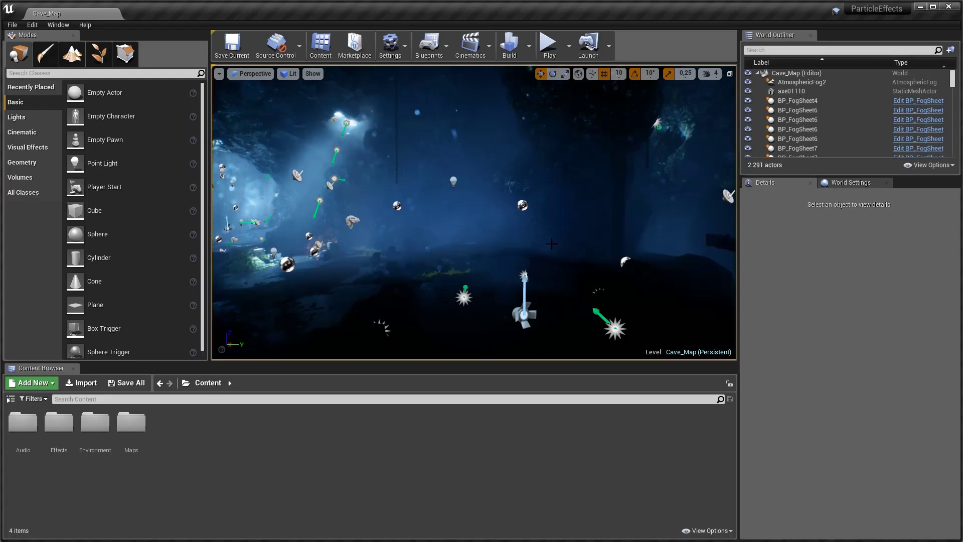
Look around the cave level, moving forward toward the bright opening and back again
left_click_drag(388, 248, 351, 241)
left_click_drag(547, 243, 469, 243)
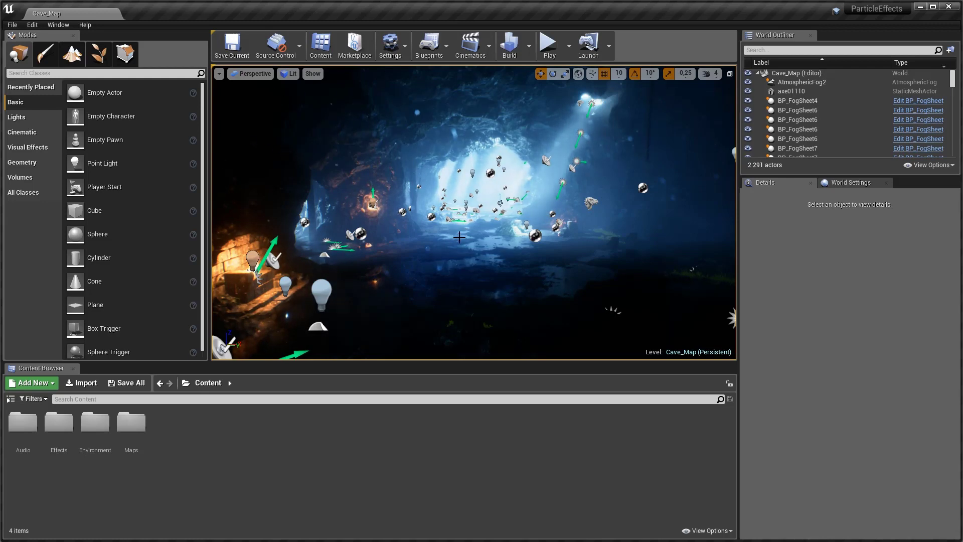
key("w")
right_click_drag(459, 237, 447, 220)
key("w")
key("w")
key("w")
key("w")
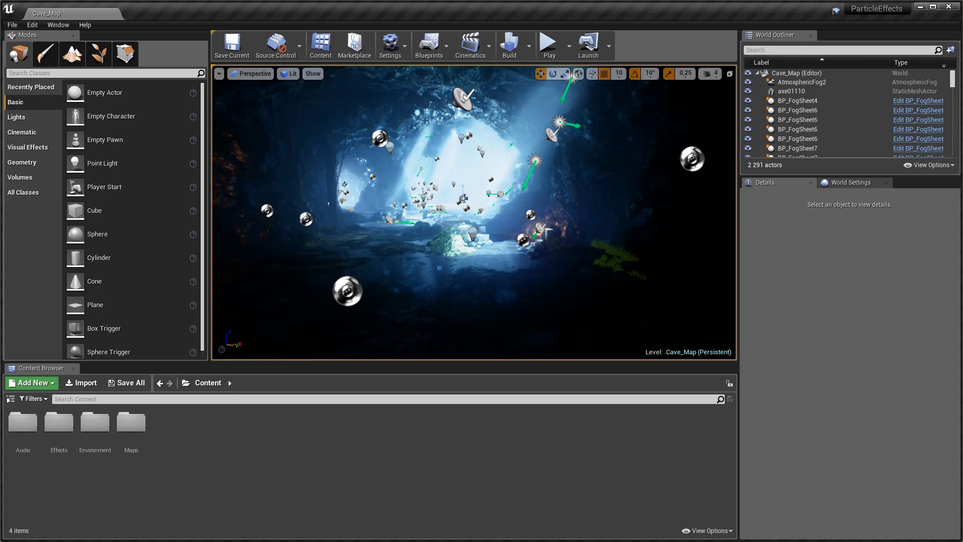
left_click_drag(473, 212, 336, 198)
key("w")
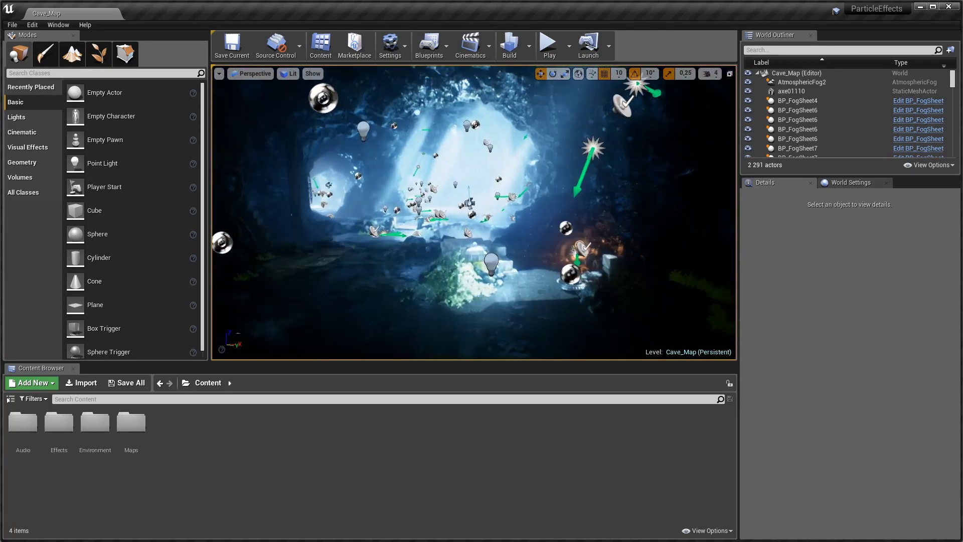
key("s")
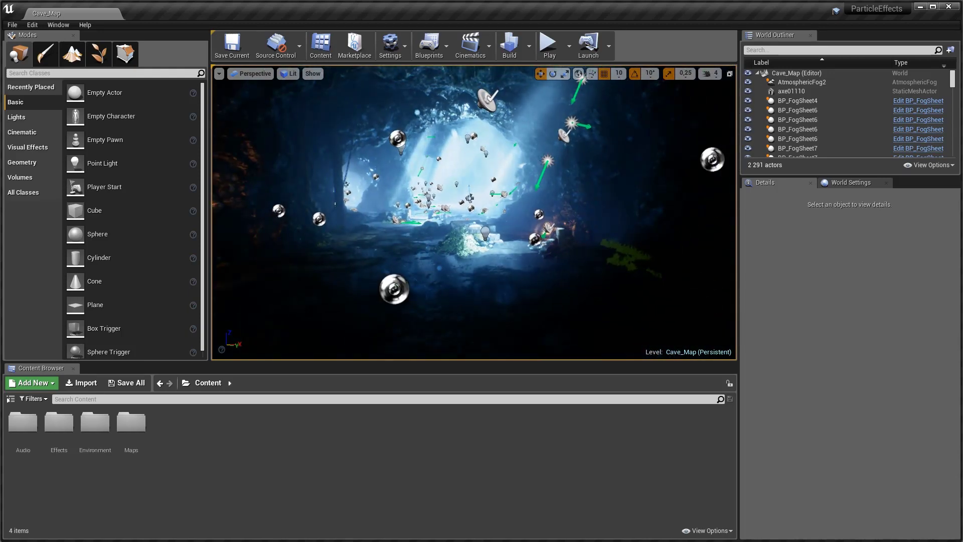
right_click_drag(474, 212, 506, 212)
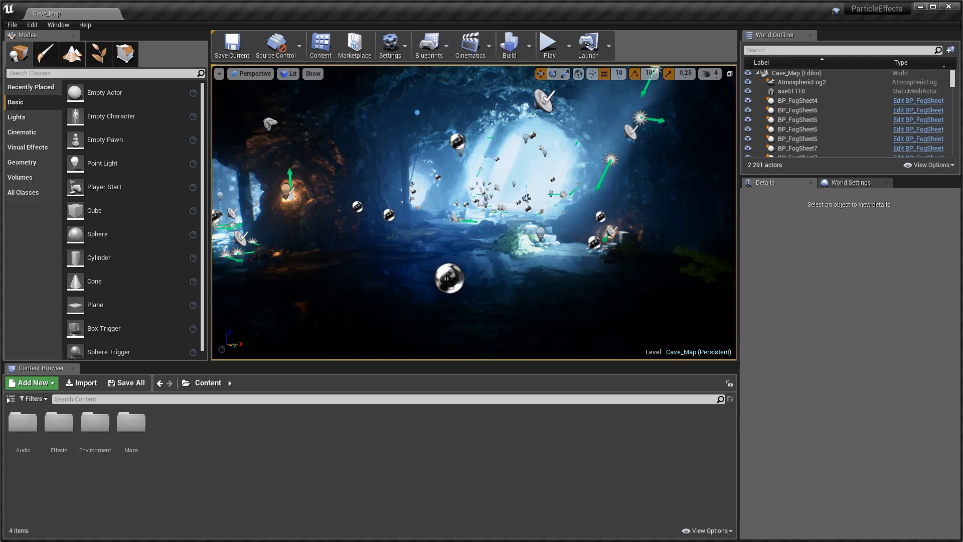
Examine the cave floor, ceiling and bright opening by turning, tilting, panning and slightly moving the perspective view
right_click_drag(527, 198, 552, 226)
right_click_drag(474, 211, 474, 211)
right_click_drag(446, 281, 446, 281)
right_click_drag(474, 211, 474, 211)
right_click_drag(446, 281, 446, 281)
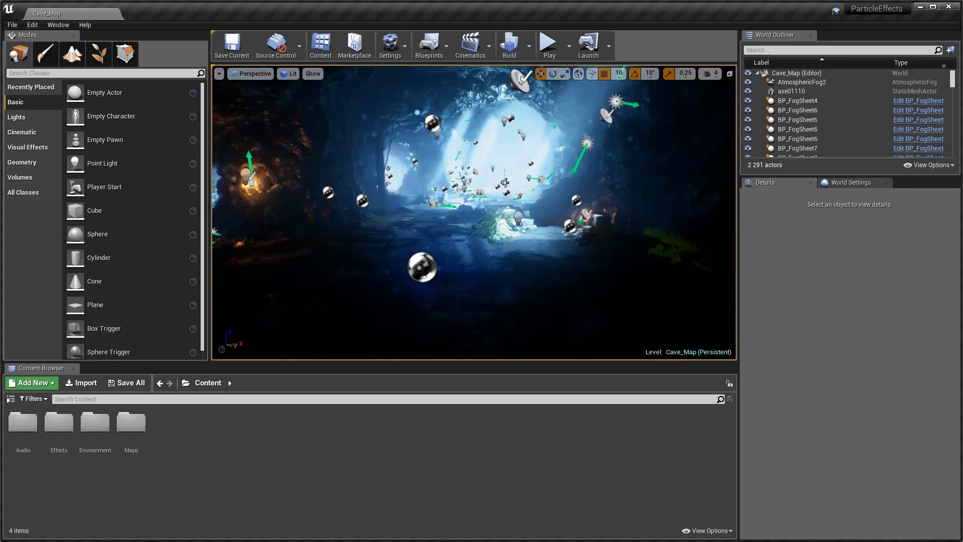
scroll(446, 281, "down", 3)
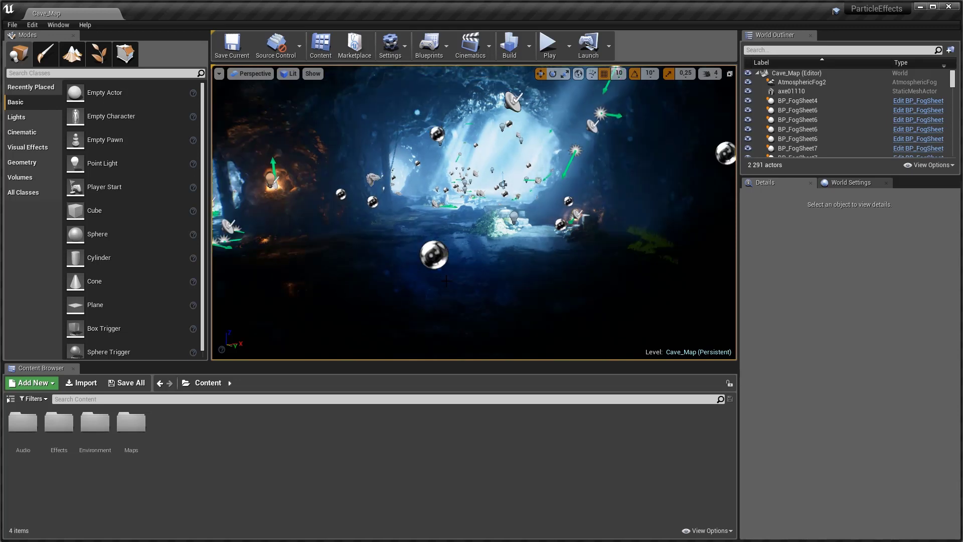
right_click_drag(446, 281, 446, 171)
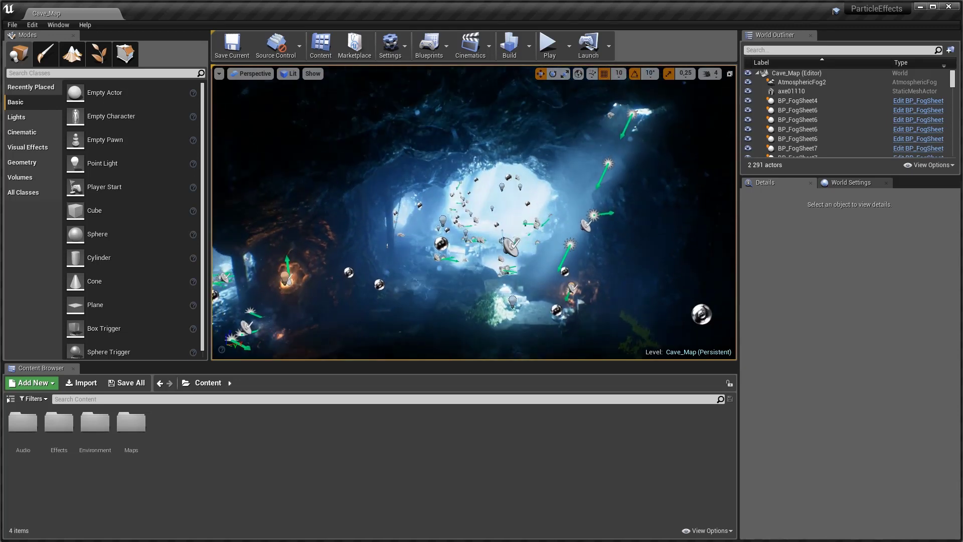
right_click_drag(446, 281, 446, 280)
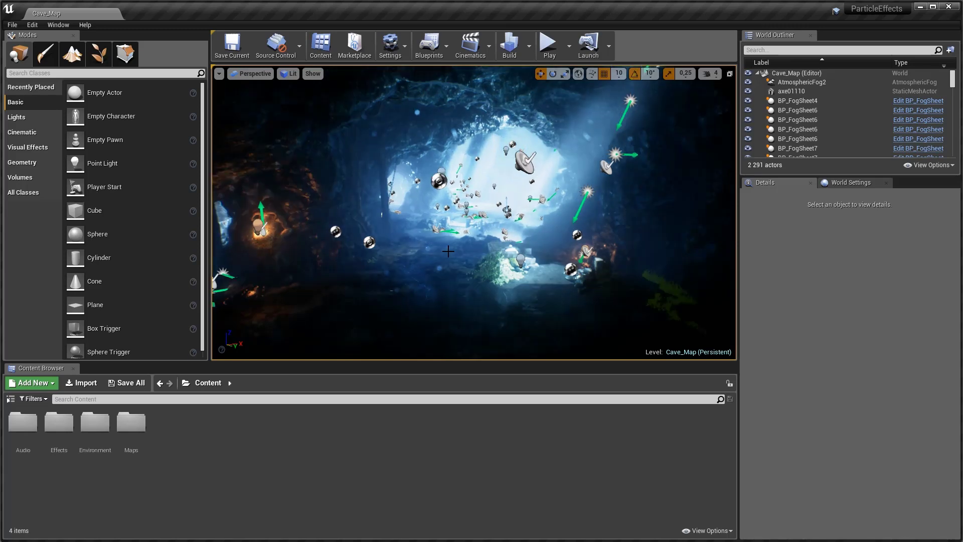
key("w")
right_click_drag(448, 251, 446, 274)
key("w")
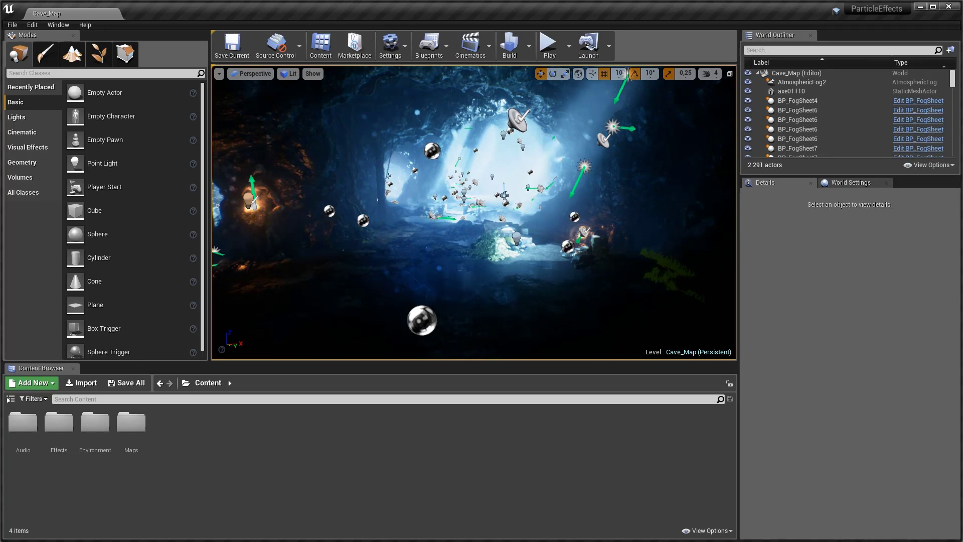
middle_click_drag(446, 274, 454, 239)
right_click_drag(446, 262, 452, 260)
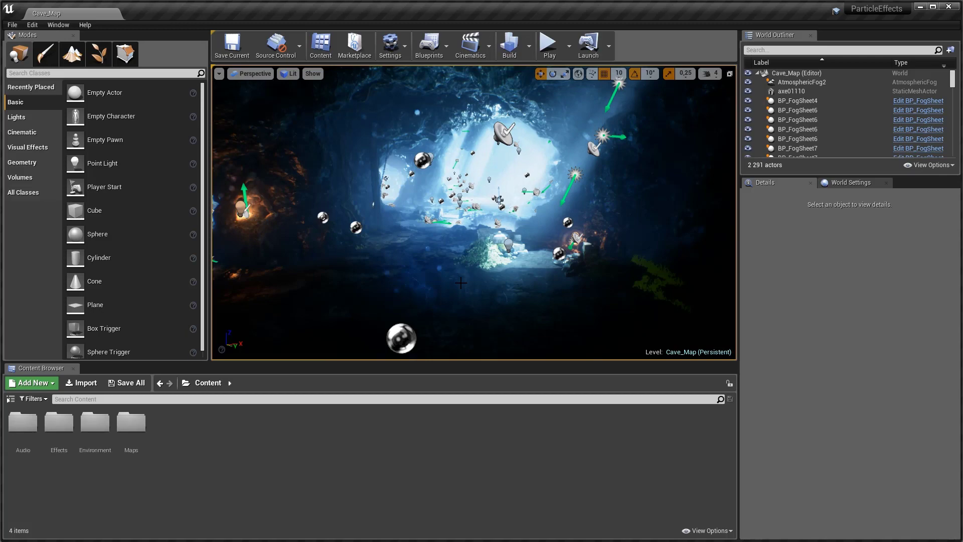
Fly forward through the cave to examine the blue-lit rock wall beyond the opening
left_click_drag(474, 212, 471, 171)
key("w")
right_click_drag(471, 170, 281, 100)
key("w")
key("s")
key("w")
key("w")
key("w")
key("w")
key("w")
key("w")
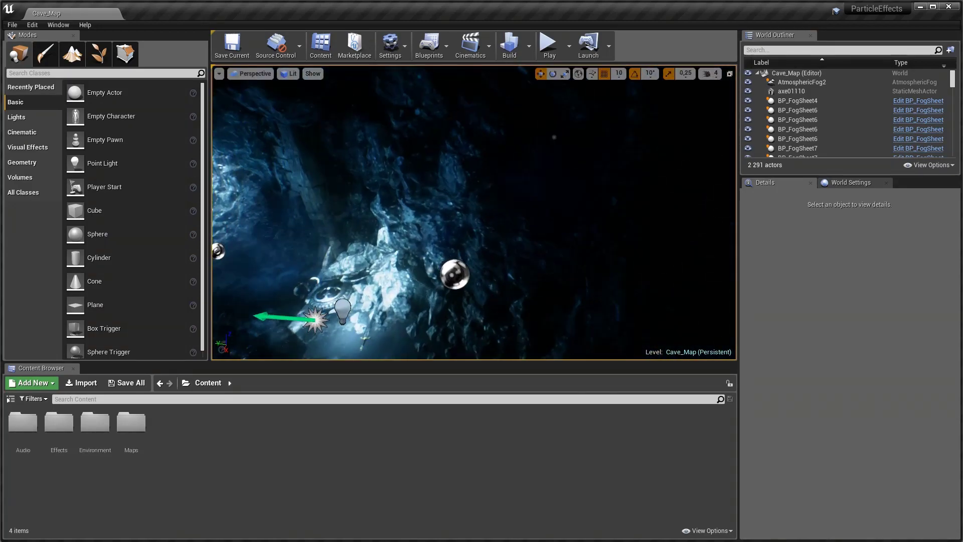
Survey the cave's inner chambers, ending in front of the carved stone sphere on the lit rock pedestal
right_click_drag(381, 212, 632, 212)
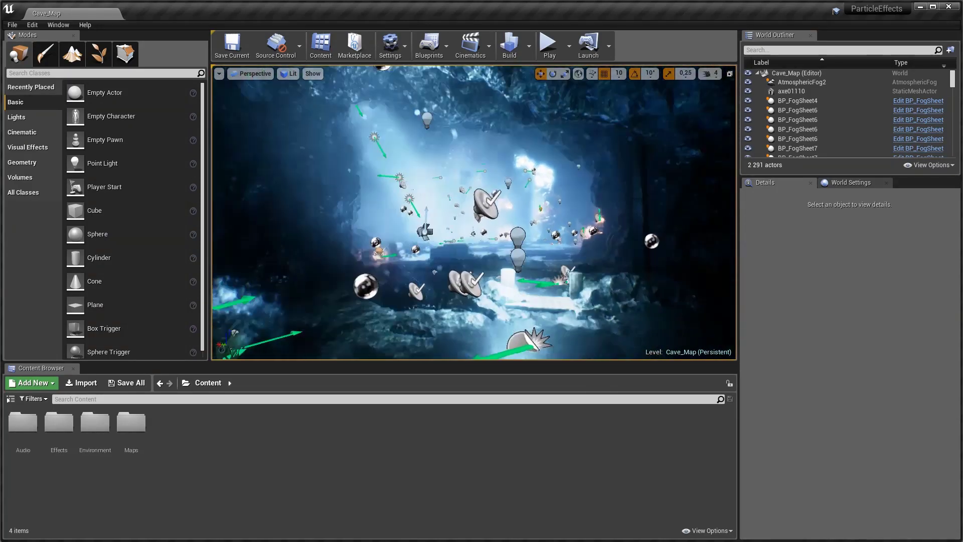
right_click_drag(474, 212, 474, 212)
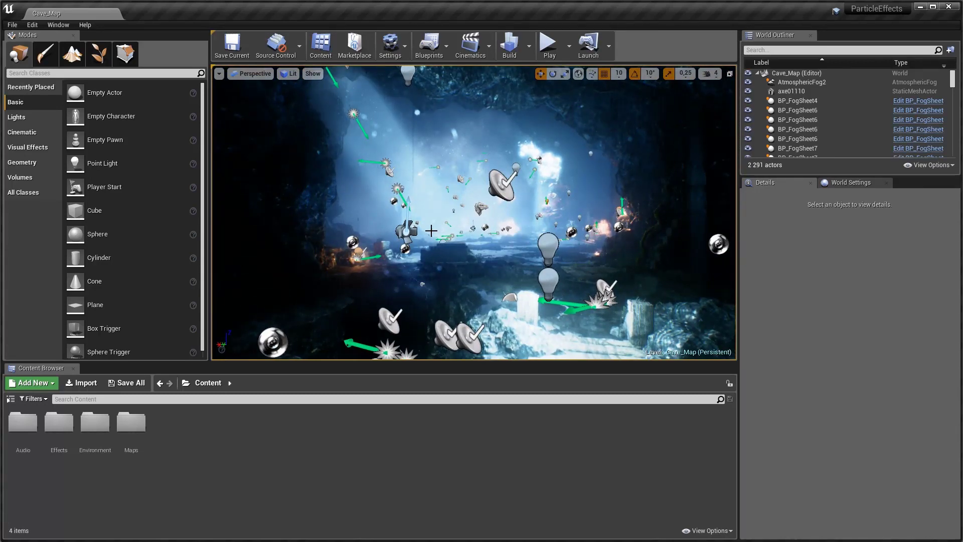
right_click_drag(474, 213, 474, 212)
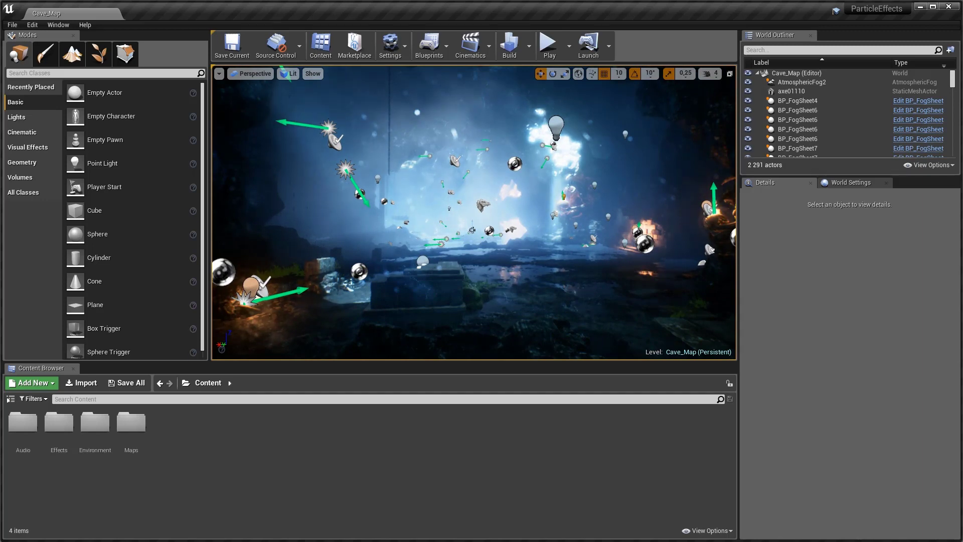
right_click_drag(474, 212, 474, 212)
right_click_drag(452, 254, 484, 249)
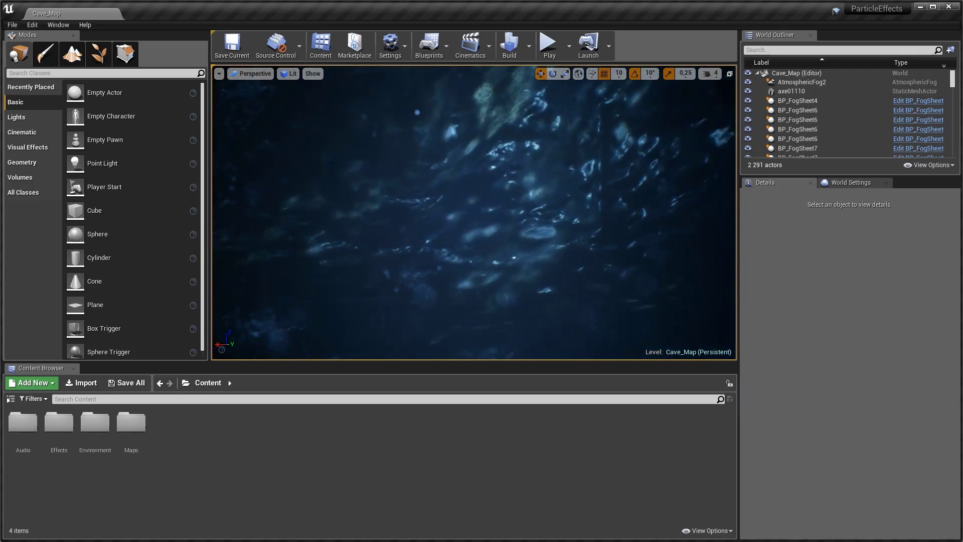
right_click_drag(484, 250, 479, 253)
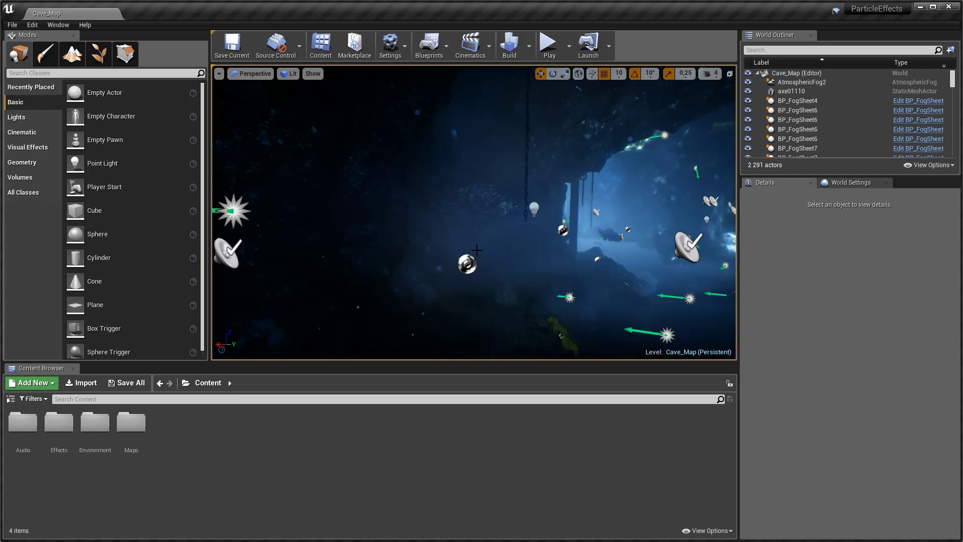
right_click_drag(479, 253, 477, 246)
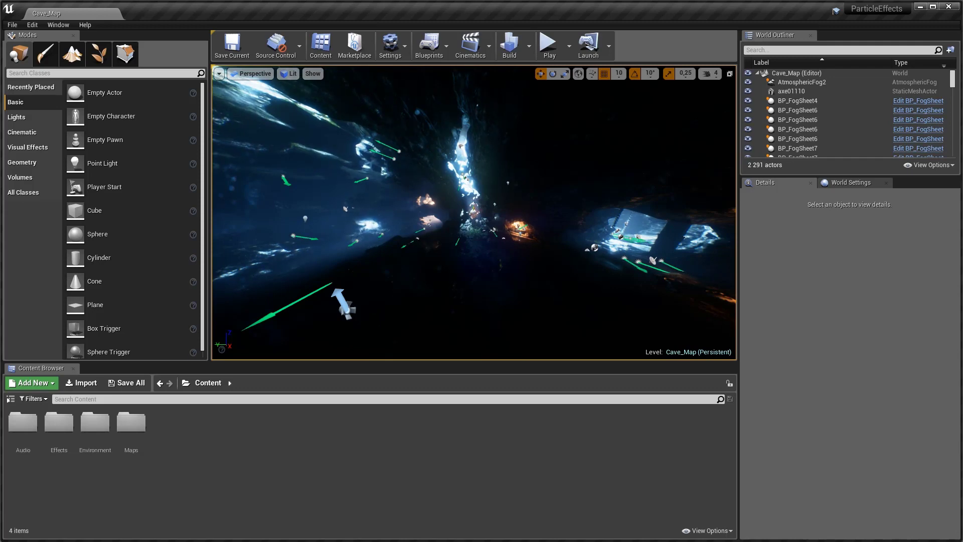
right_click_drag(478, 247, 477, 247)
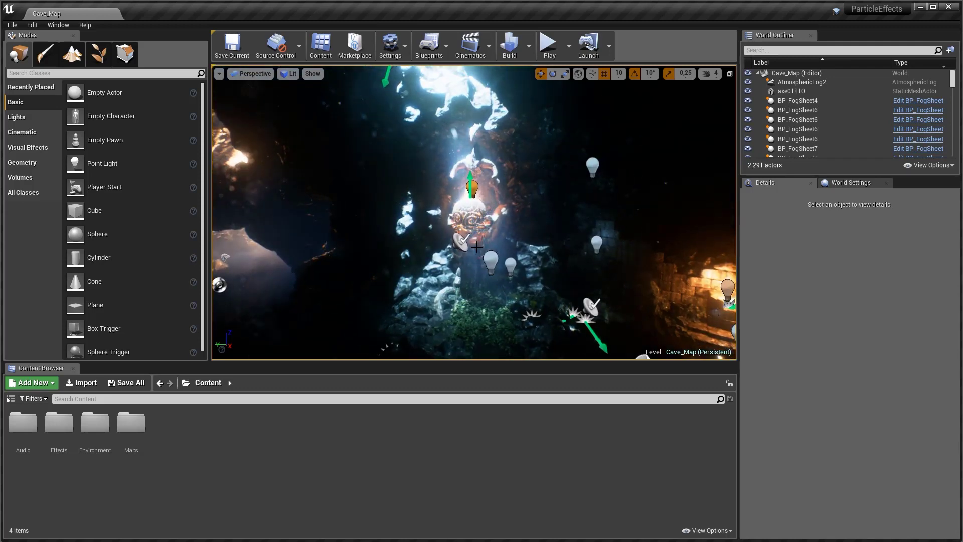
Set the viewport camera speed to 1 and fly slowly closer to the carved stone sphere
left_click(714, 74)
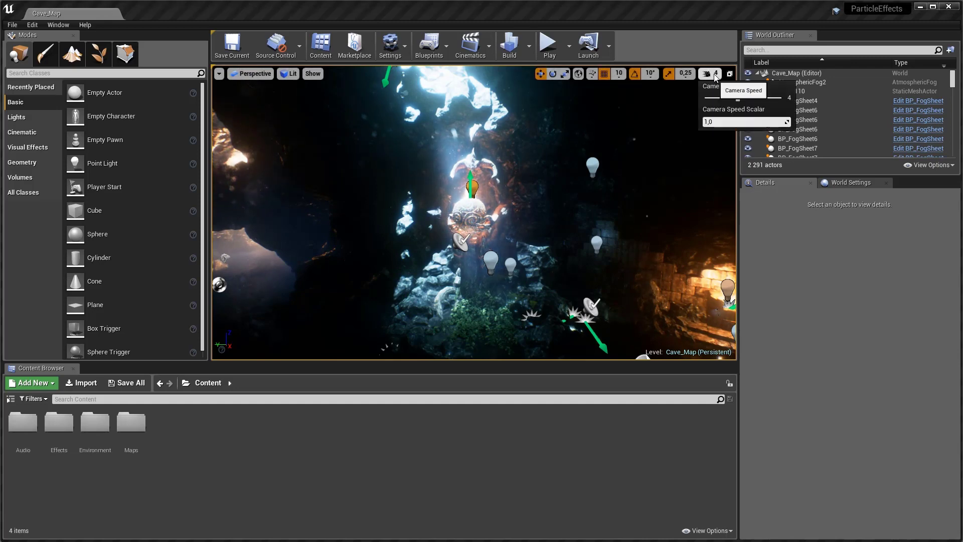
left_click_drag(741, 99, 682, 99)
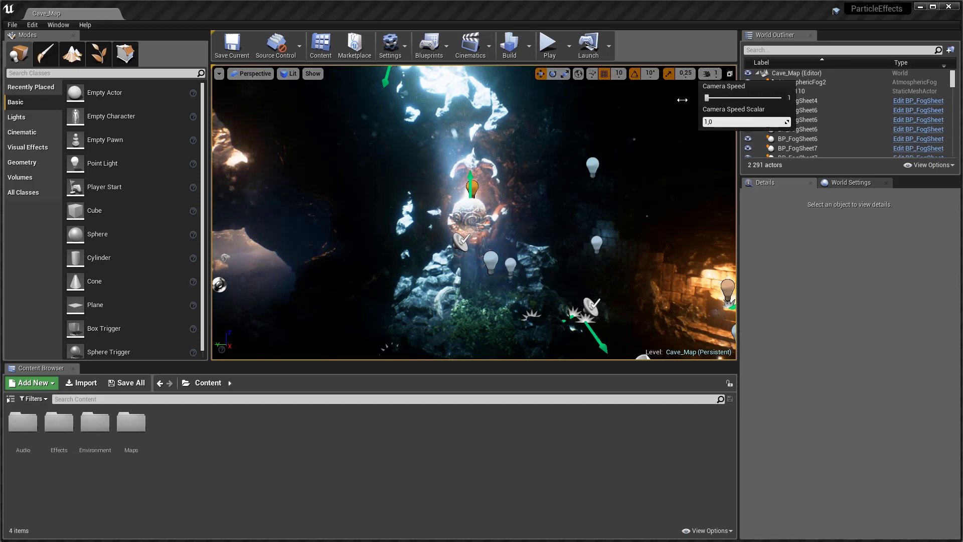
mouse_move(477, 216)
right_mouse_down()
mouse_move(463, 250)
mouse_move(474, 210)
right_mouse_up()
Set the viewport camera speed to 8 and try flying quickly through the cave
left_click(712, 74)
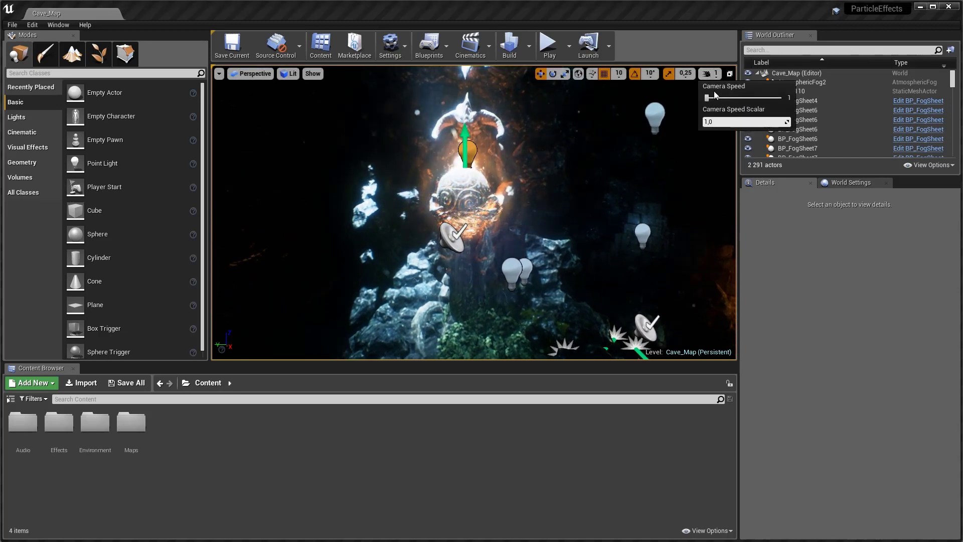
left_click_drag(708, 98, 791, 102)
right_click_drag(424, 246, 425, 246)
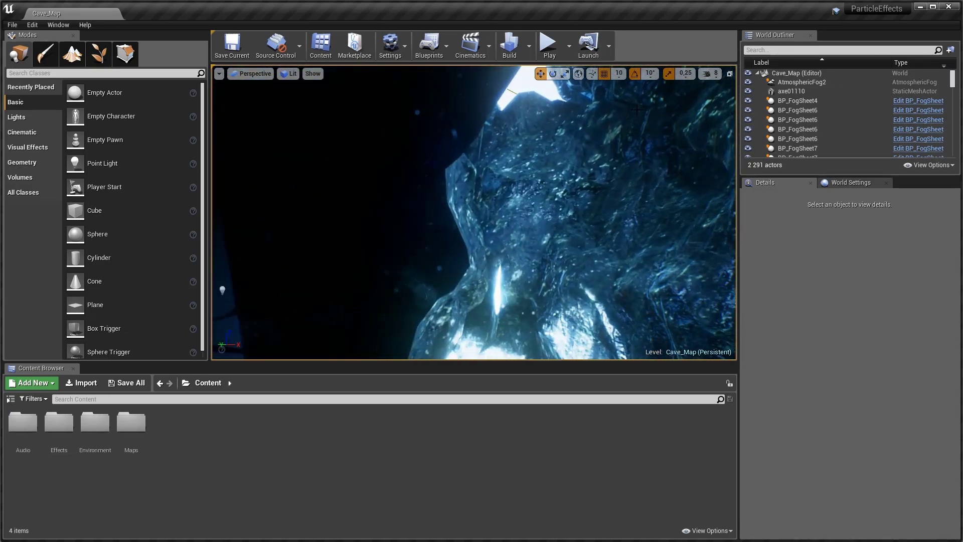
Set the viewport camera speed to 4 and fly to the chamber with the waterfall and orange-lit openings
left_click(710, 73)
left_click_drag(747, 98, 738, 98)
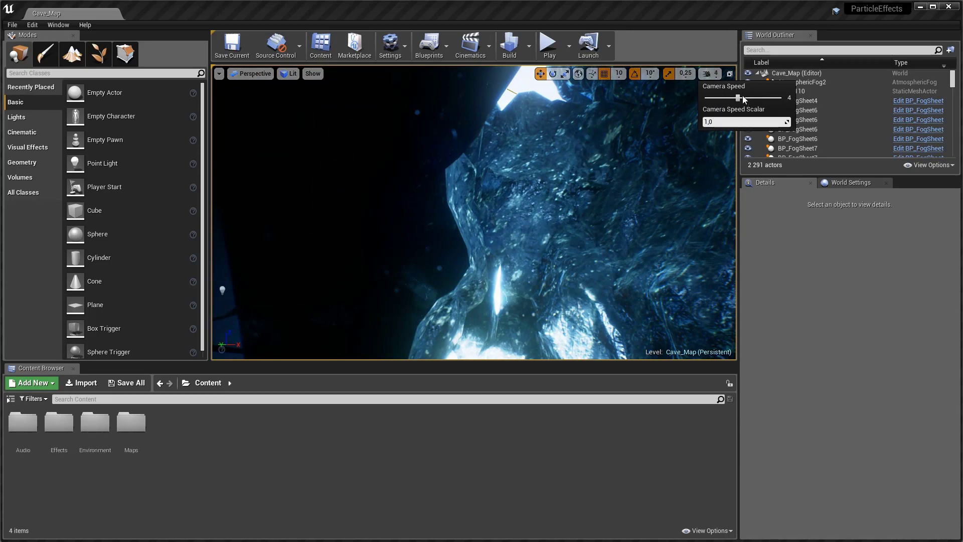
right_click_drag(474, 212, 473, 212)
right_click_drag(425, 246, 425, 246)
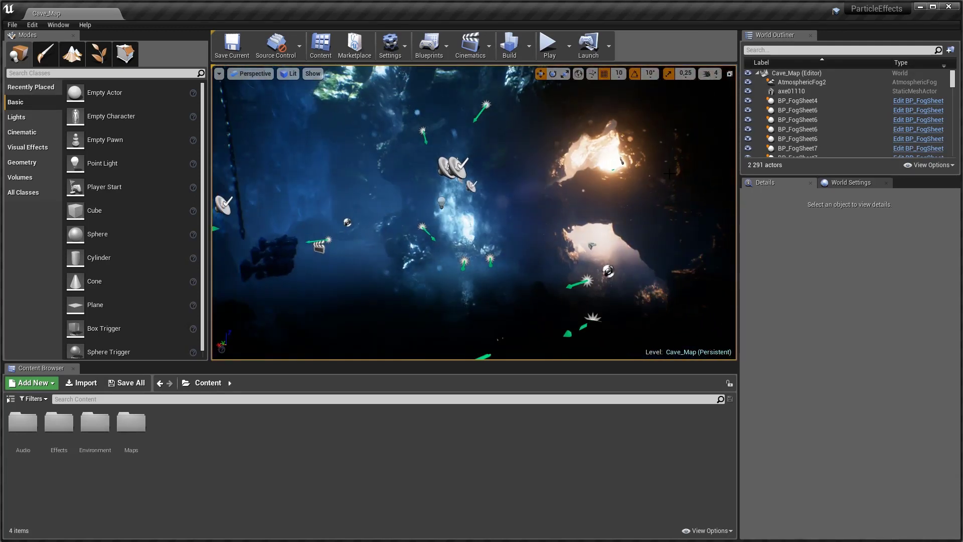
Set the camera speed scalar to 10 and select the P_LargeFire42 emitter while flying through the waterfall chamber
left_click(707, 73)
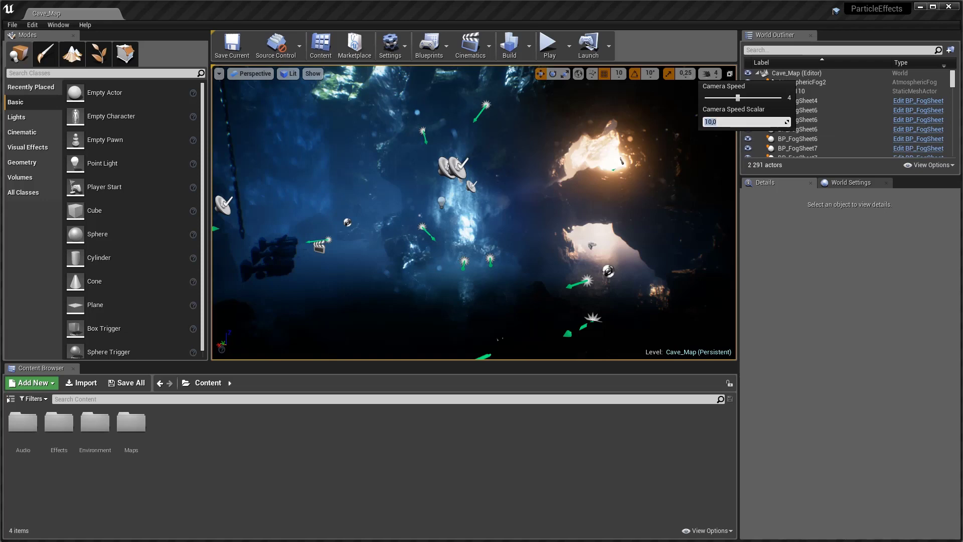
left_click(464, 231)
left_click(465, 230)
mouse_move(465, 230)
right_mouse_down()
mouse_move(390, 214)
mouse_move(456, 214)
right_mouse_up()
key("w")
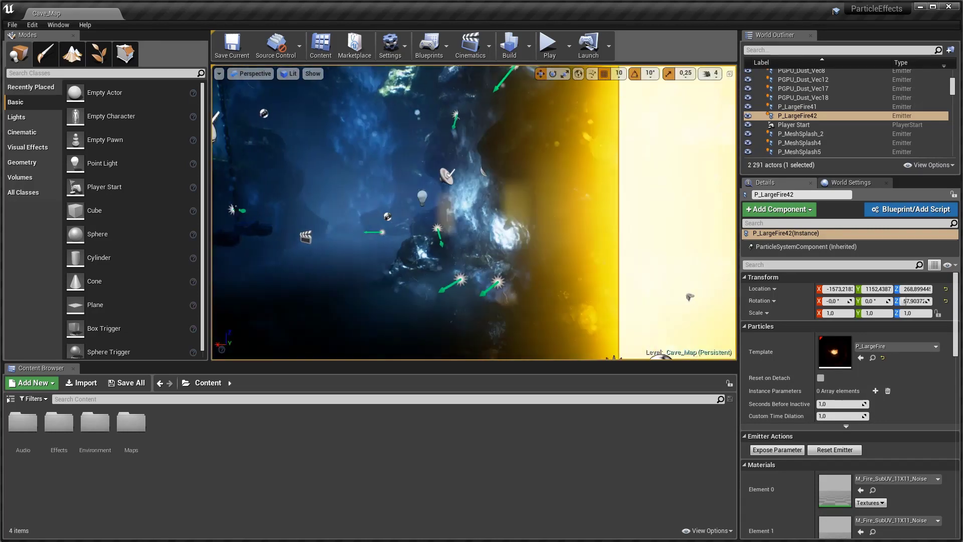
Reset the camera speed scalar to 1.0 and fly toward the waterfall
left_click(708, 74)
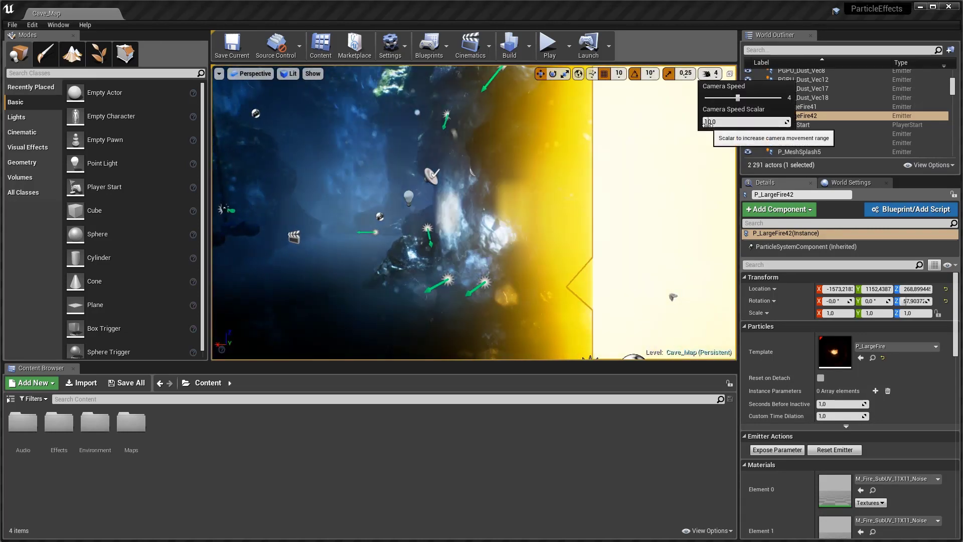
right_click_drag(474, 212, 605, 174)
key("w")
key("w")
key("w")
left_click(711, 73)
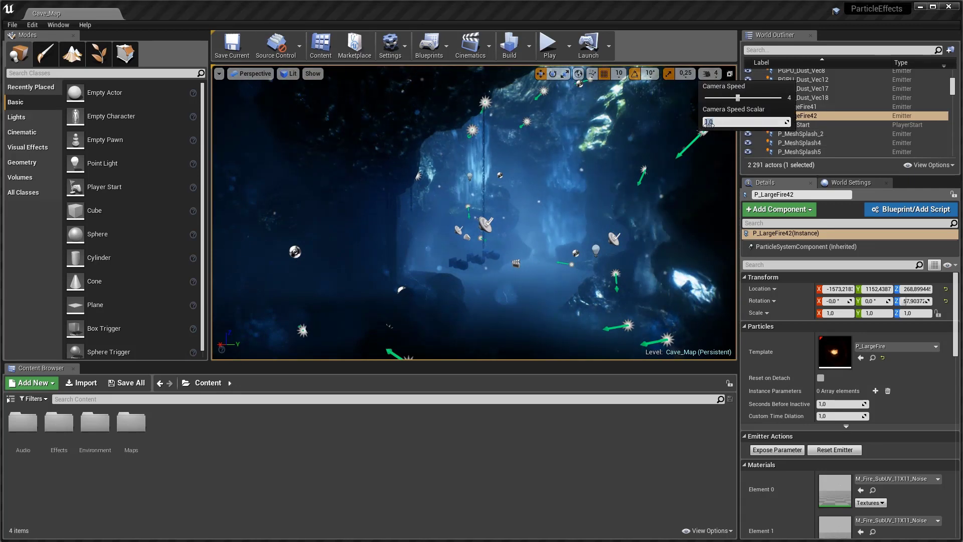
key("w")
mouse_move(572, 210)
right_mouse_down()
mouse_move(567, 236)
mouse_move(512, 236)
mouse_move(567, 233)
mouse_move(572, 211)
right_mouse_up()
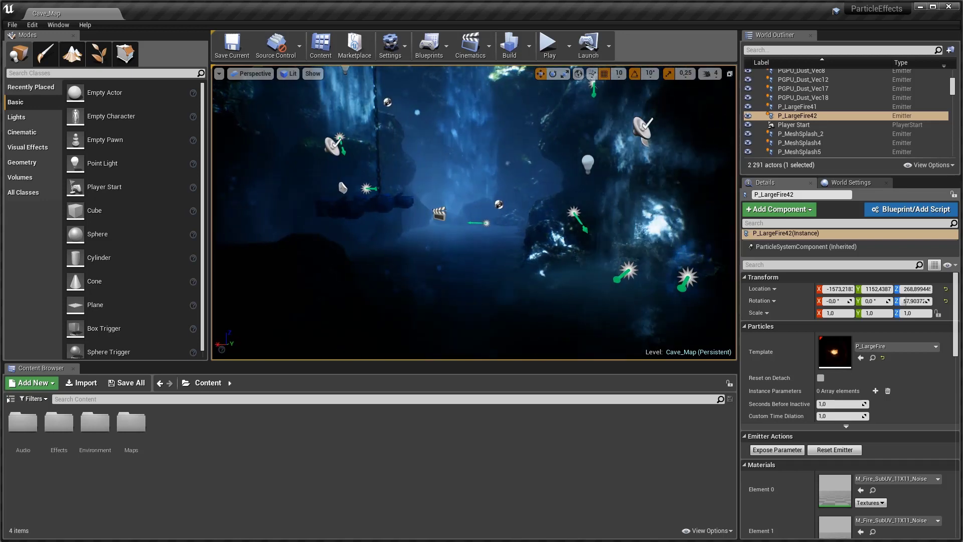
Zoom the view far out around the large fire and back in on the waterfall, ending at the bright cave opening
right_click_drag(471, 242, 471, 242)
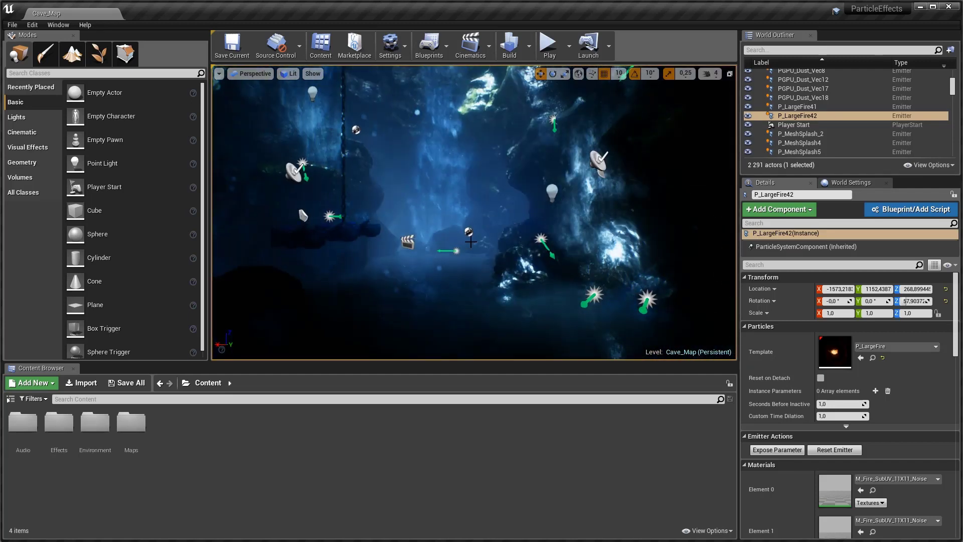
key("f")
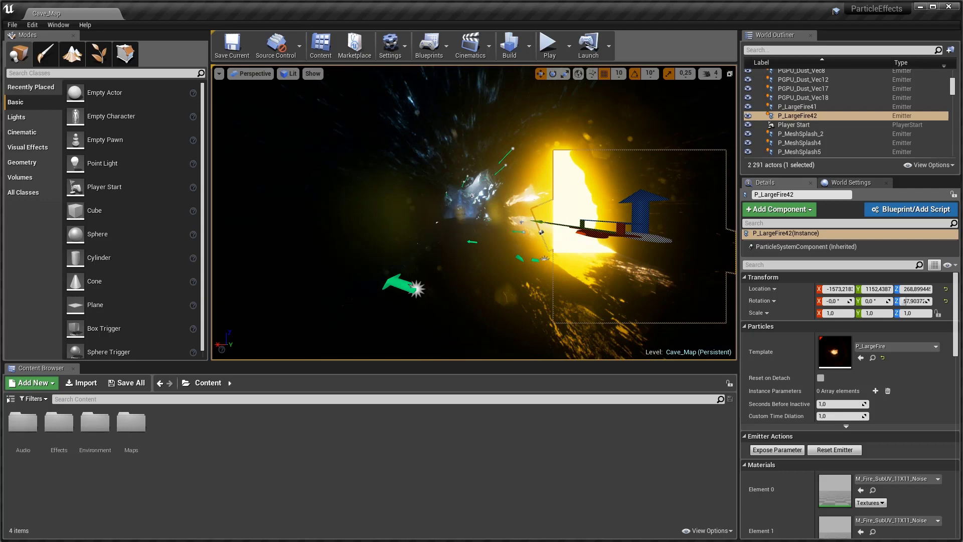
scroll(474, 212, "up", 5)
scroll(473, 212, "down", 2)
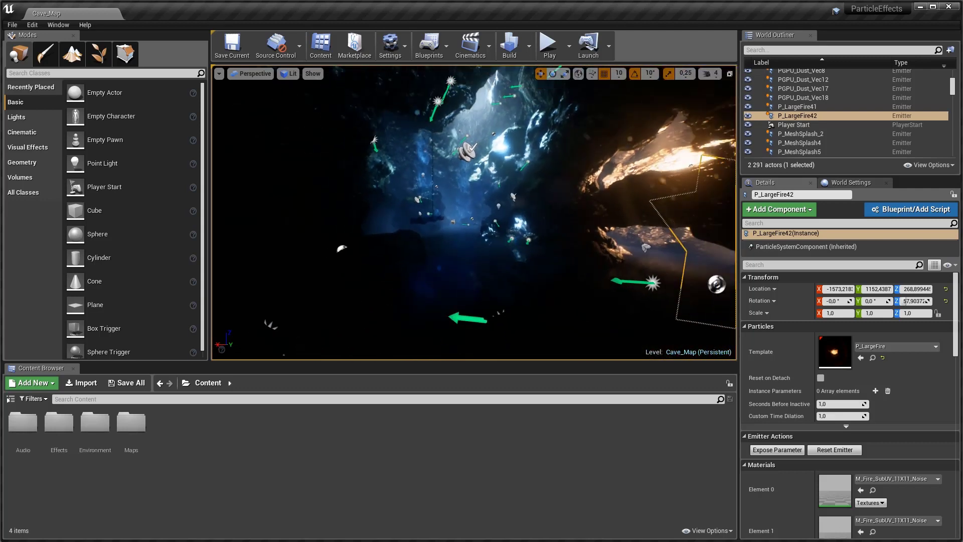
scroll(474, 212, "up", 3)
scroll(429, 279, "up", 5)
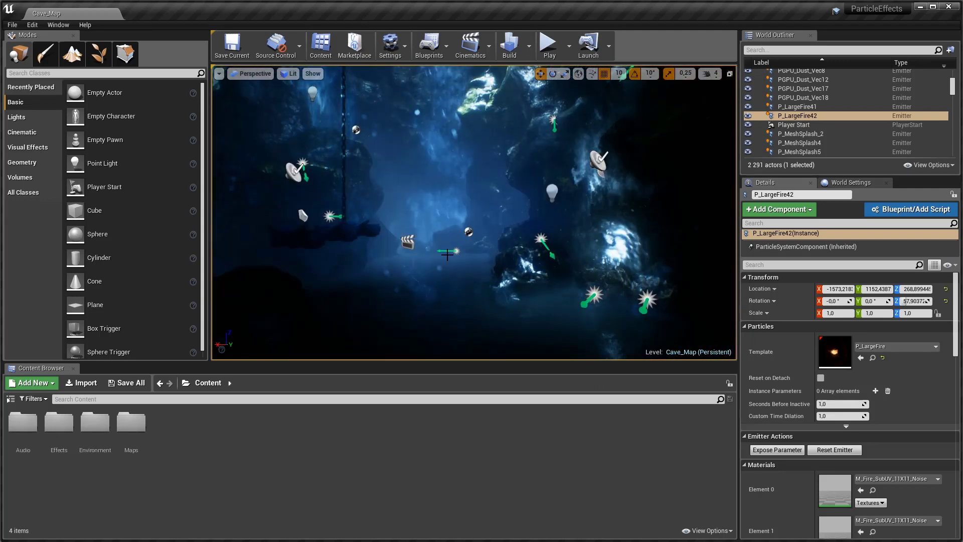
right_click_drag(429, 278, 428, 279)
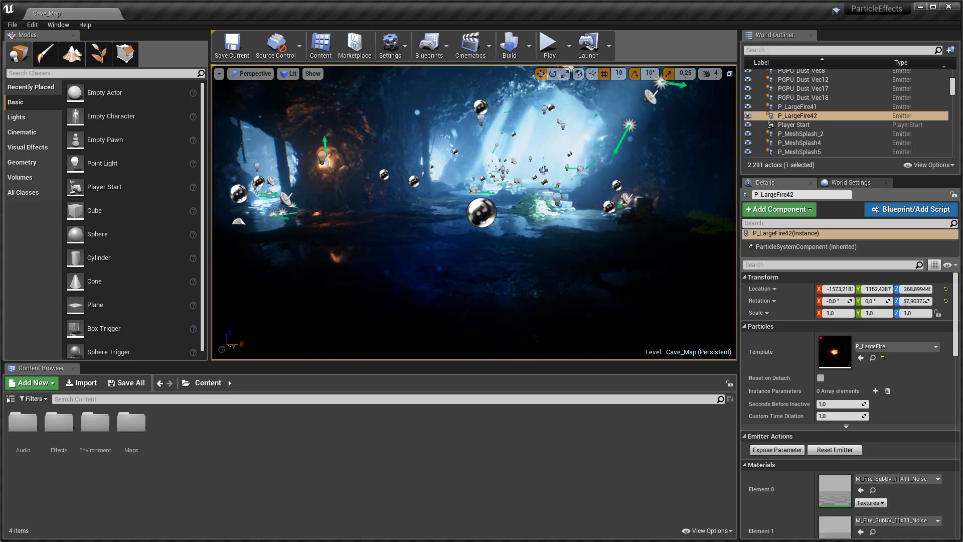
Fly toward the bright cave opening, focus the view on the P_LargeFire42 emitter and back away from the fire
right_click_drag(428, 279, 420, 271)
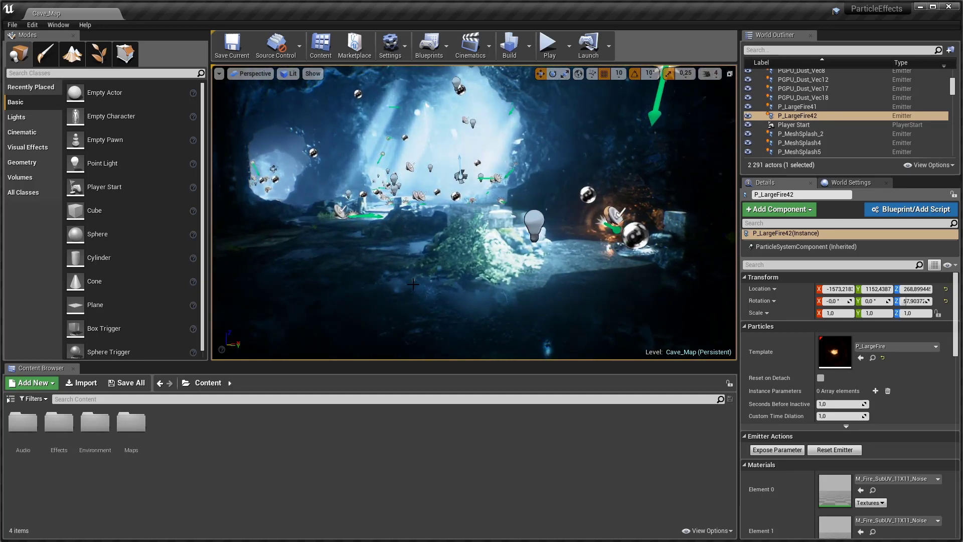
right_click_drag(413, 284, 413, 284)
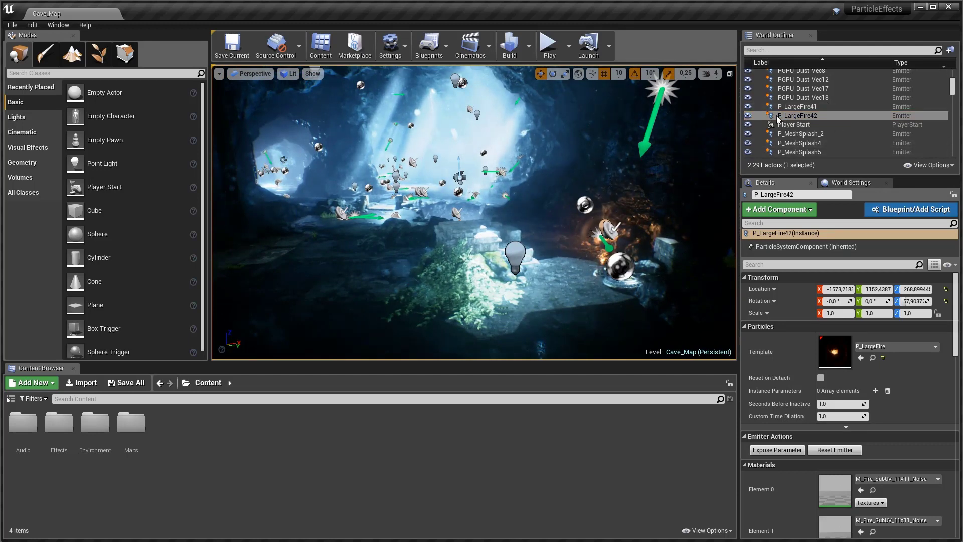
key("f")
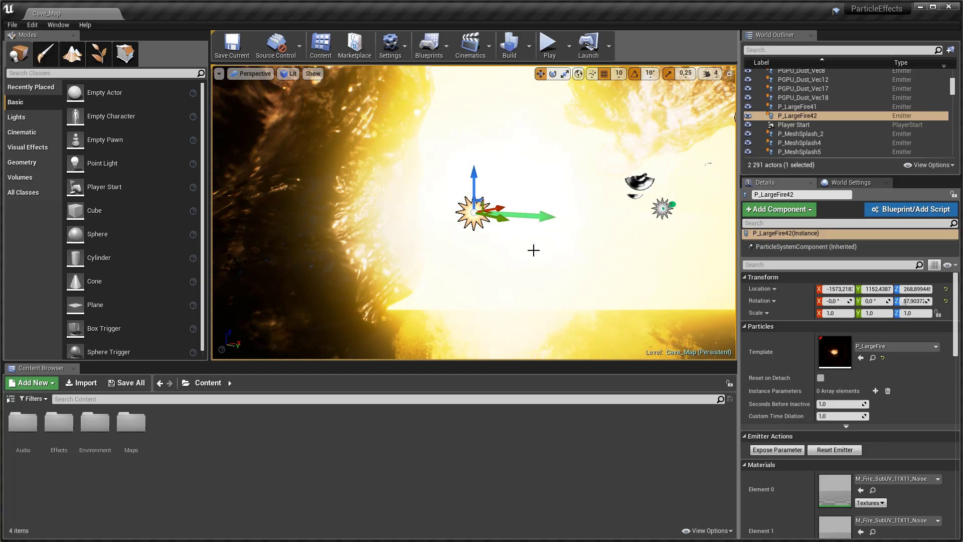
key("s")
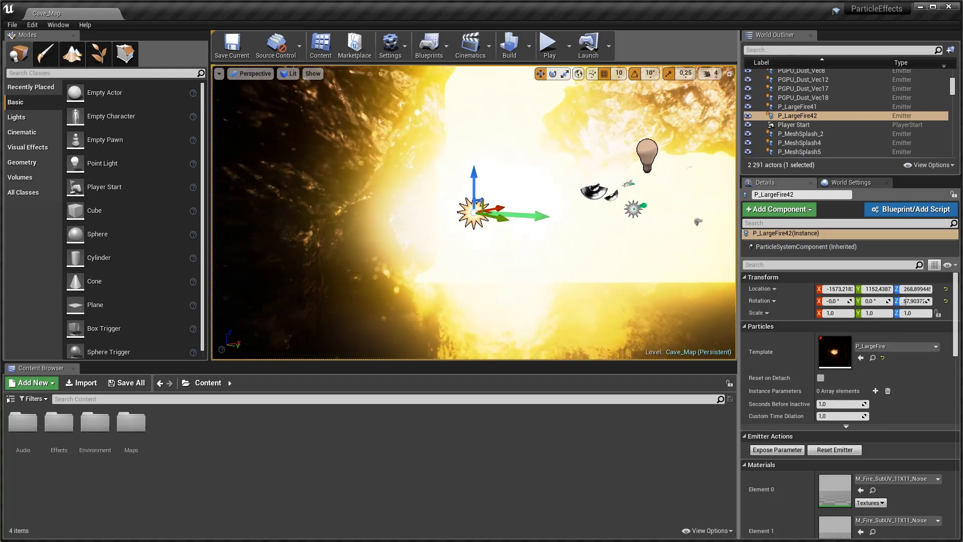
key("s")
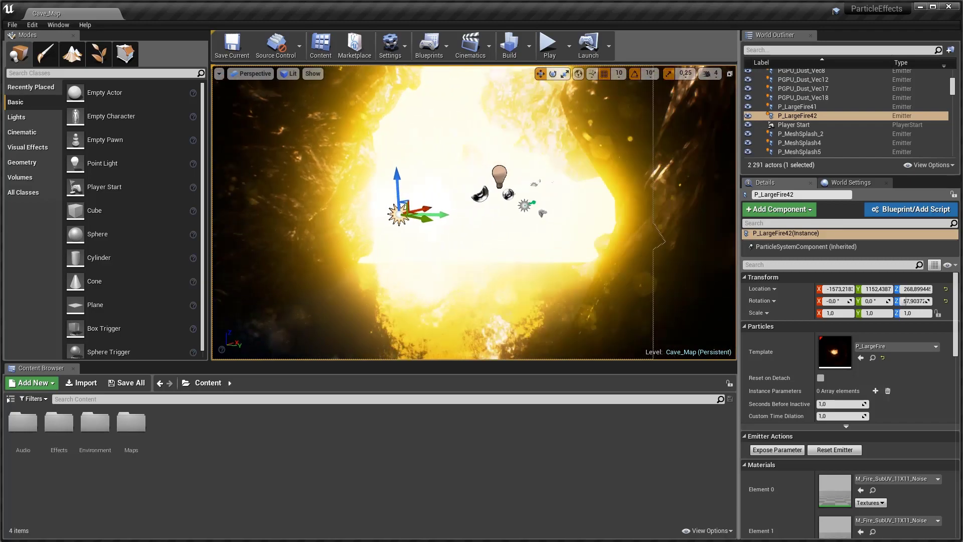
key("w")
Select the PointLightStationary24_SpotLightStationary spotlight in the dark foreground before the cave opening and focus the view on it
right_click_drag(507, 213, 727, 218)
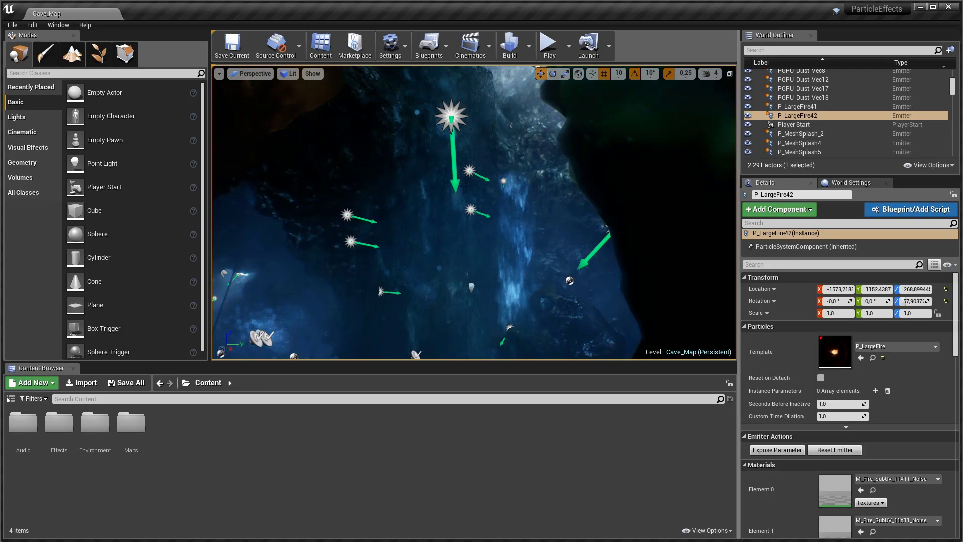
right_click_drag(474, 212, 409, 261)
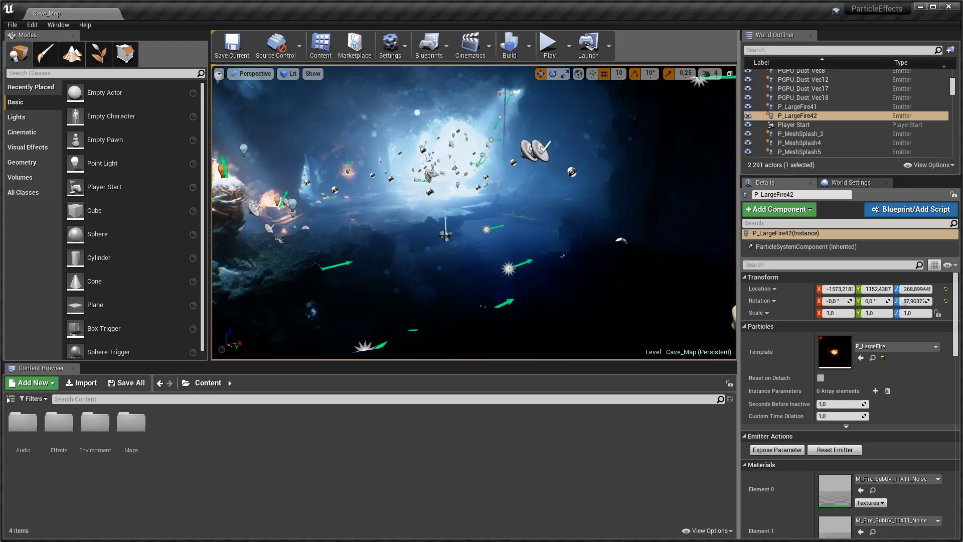
left_click(445, 236)
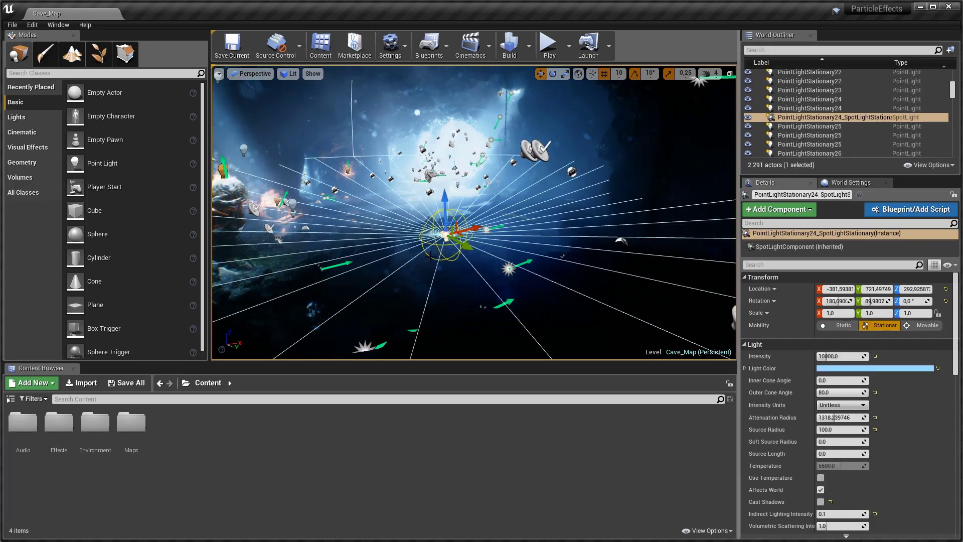
key("f")
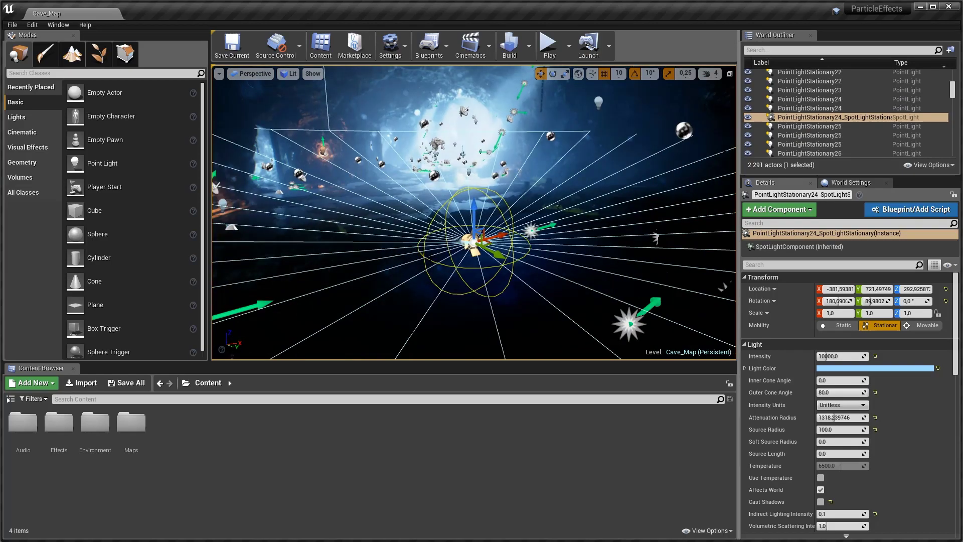
Orbit the view around the selected spotlight and zoom in and out on it
left_click_drag(445, 236, 421, 251, "alt")
left_click_drag(514, 210, 535, 205, "alt")
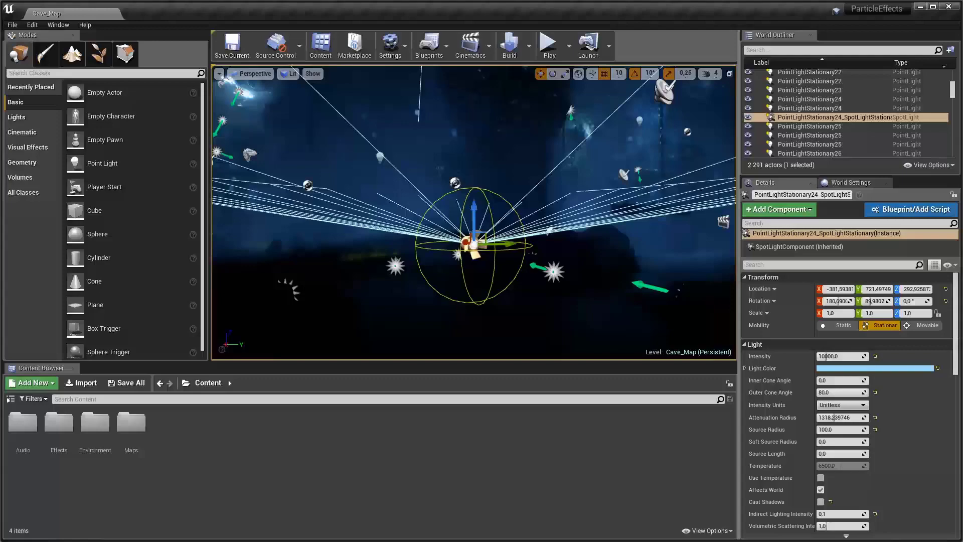
left_click_drag(474, 213, 457, 236, "alt")
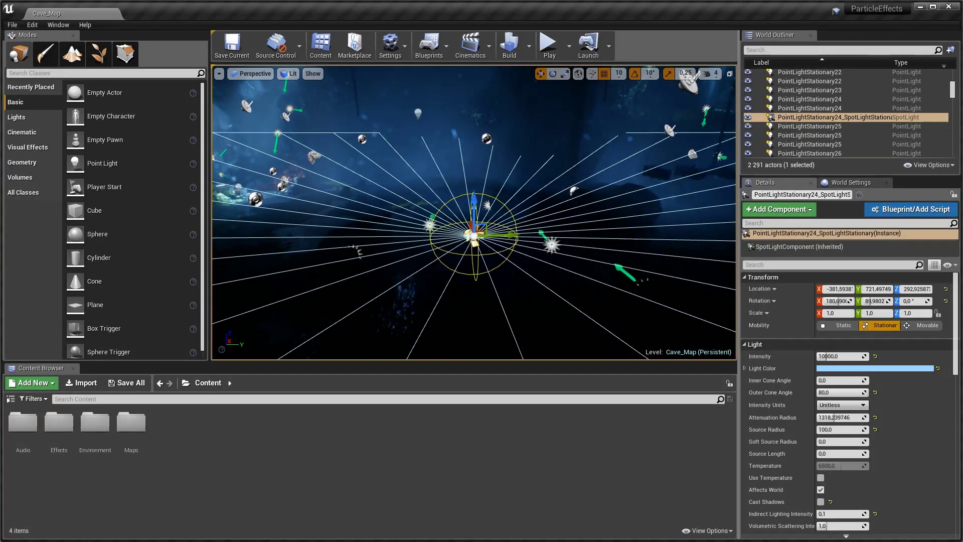
mouse_move(473, 213)
right_mouse_down("alt")
mouse_move(532, 213)
mouse_move(461, 212)
mouse_move(532, 212)
mouse_move(487, 213)
right_mouse_up("alt")
left_click_drag(449, 224, 445, 232, "alt")
right_click_drag(444, 232, 467, 232, "alt")
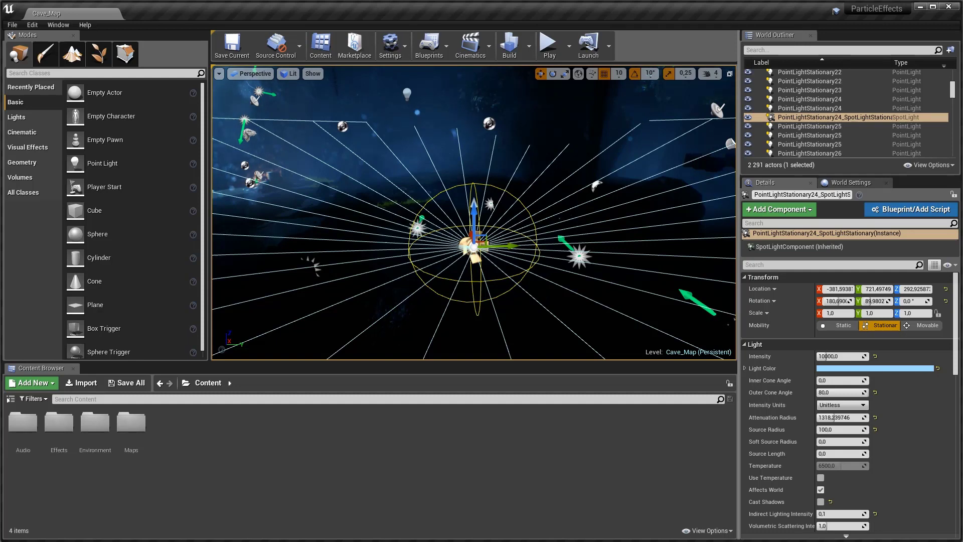
Turn toward the bright cave opening and toggle game view on and off to hide and restore the editor icons
right_click_drag(467, 232, 363, 205)
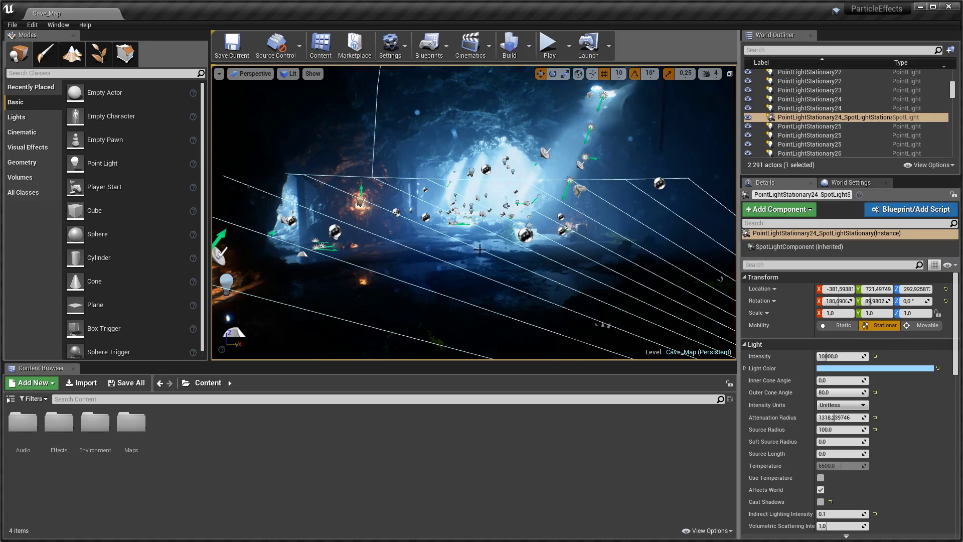
key("g")
right_click_drag(472, 251, 423, 261)
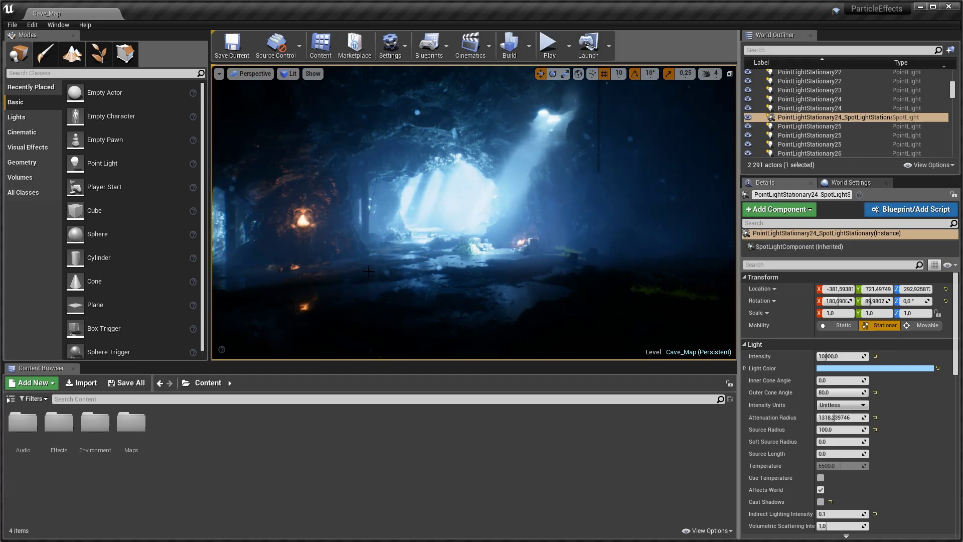
key("g")
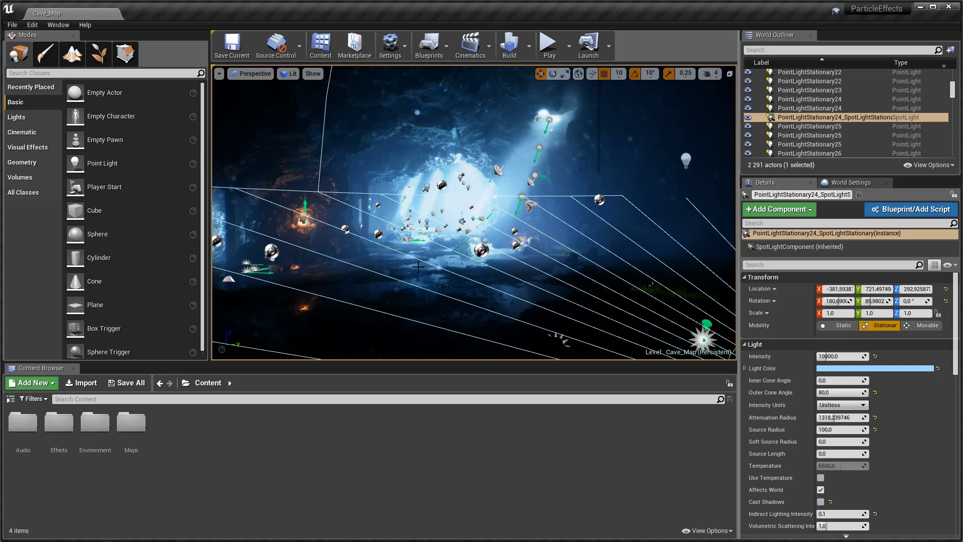
Show the viewport full screen, look around toward the spotlight, and restore the normal layout facing the cave opening
key("F11")
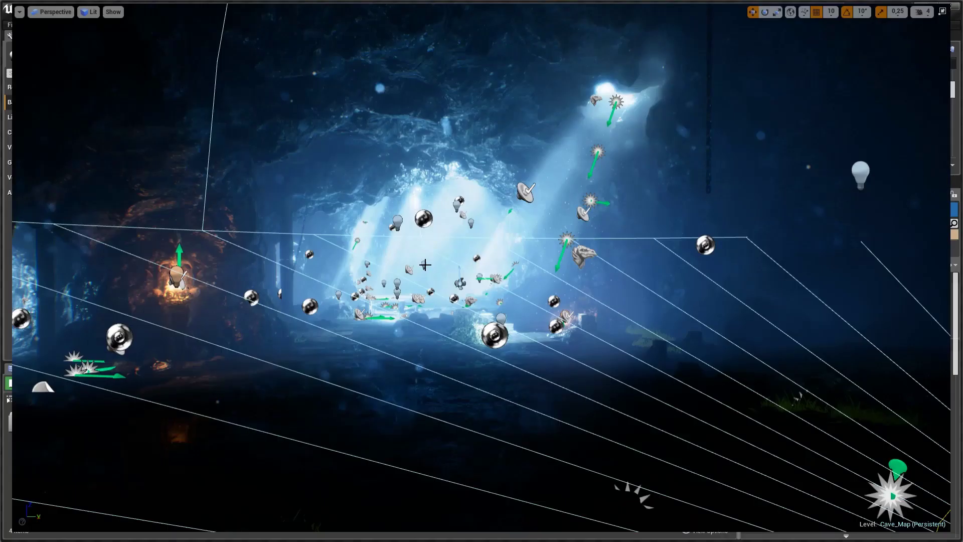
right_click_drag(411, 305, 791, 361)
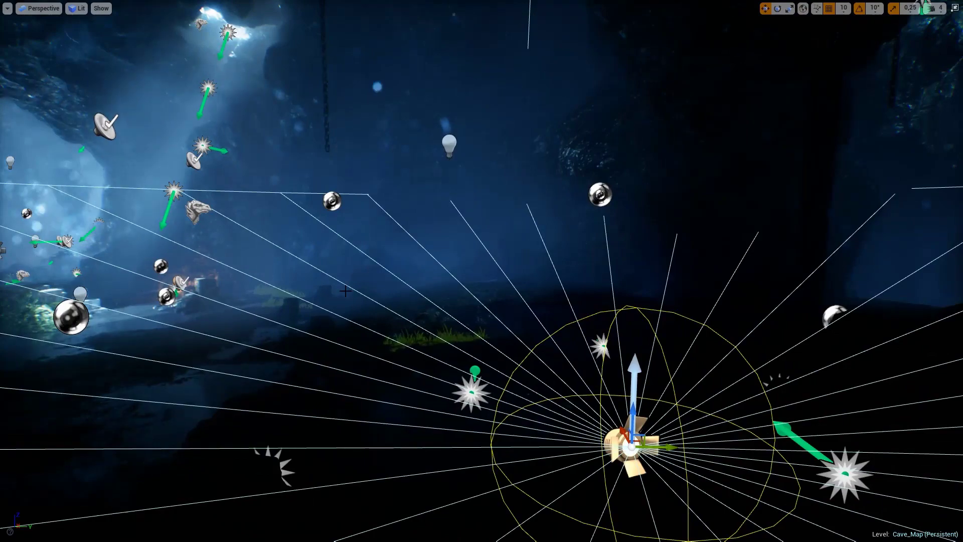
key("F11")
right_click_drag(346, 291, 186, 245)
right_click_drag(463, 266, 393, 257)
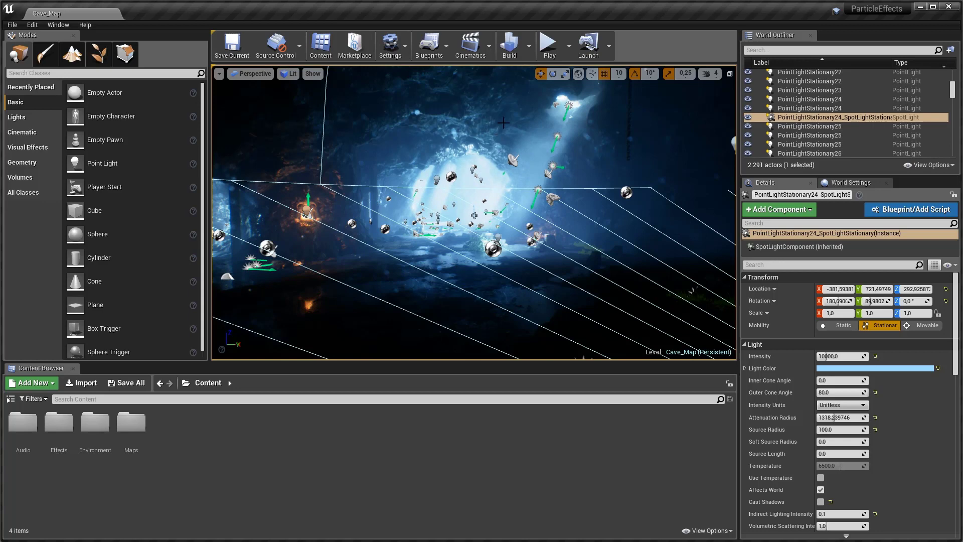
Play the level in the viewport, stop the session, and fly back to face the bright cave opening
left_click(549, 44)
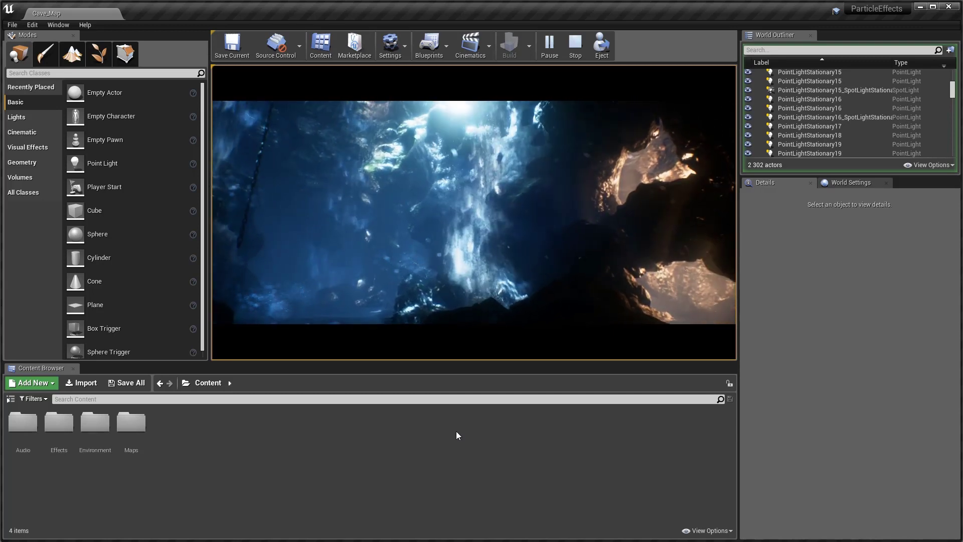
key("Escape")
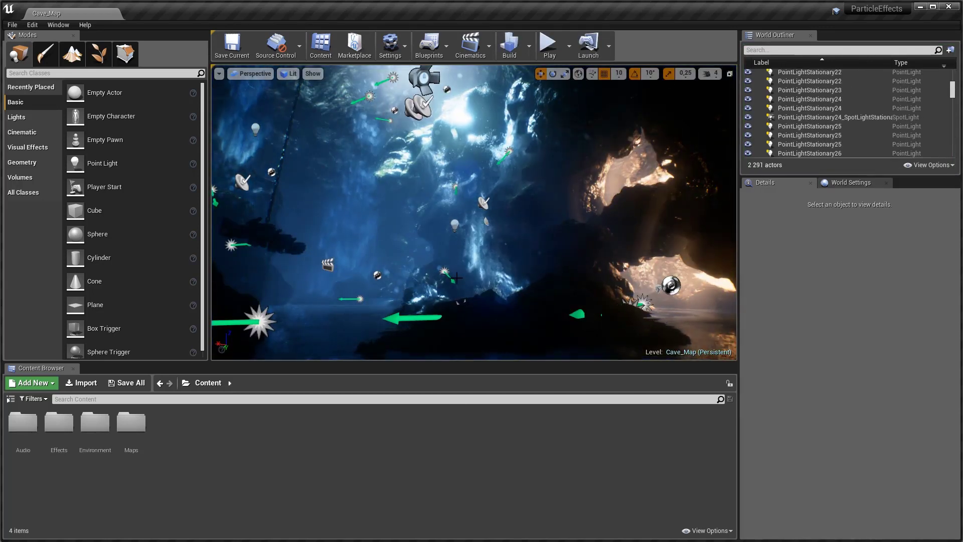
right_click_drag(456, 278, 360, 294)
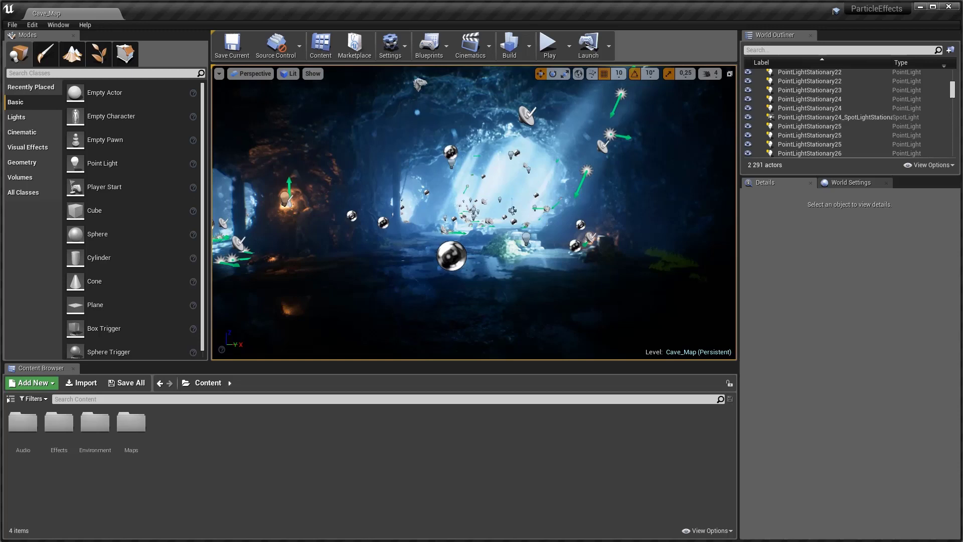
key("w")
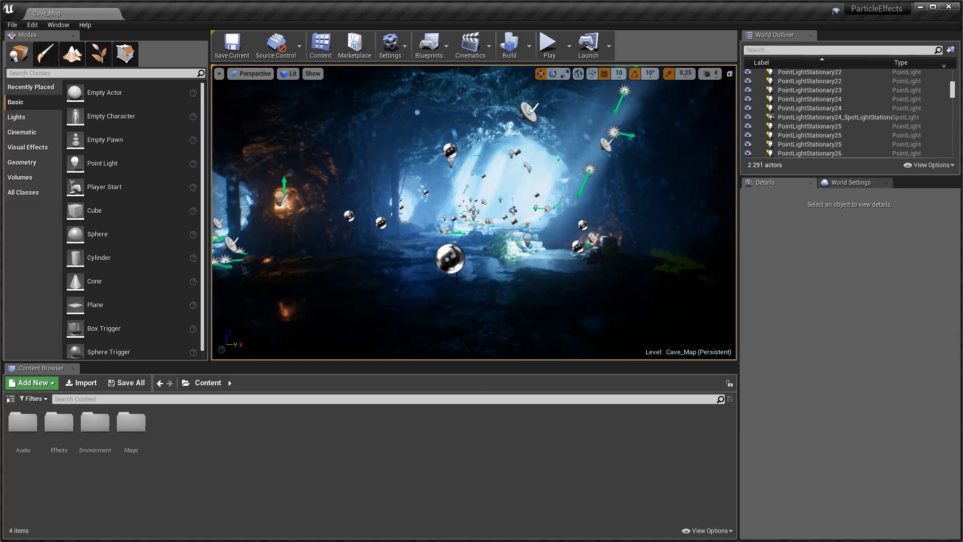